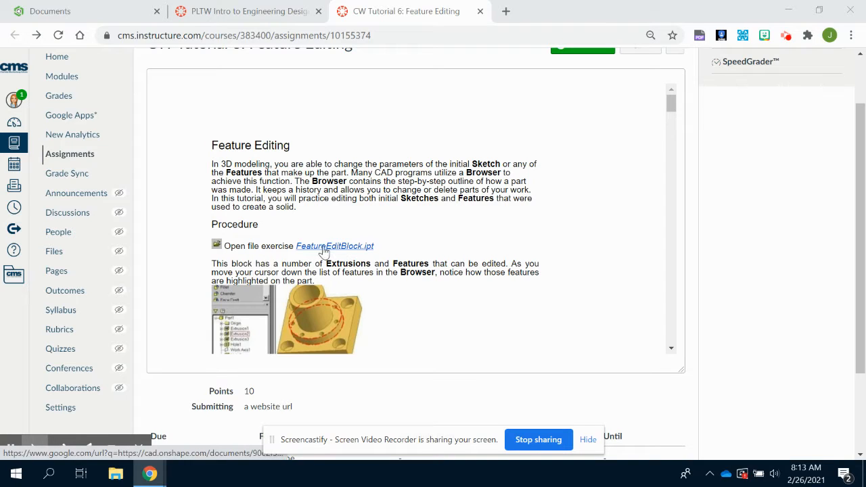
# Open the FeatureEditBlock.ipt exercise link from the assignment in a new browser tab and switch to it.
pyautogui.click(311, 249)
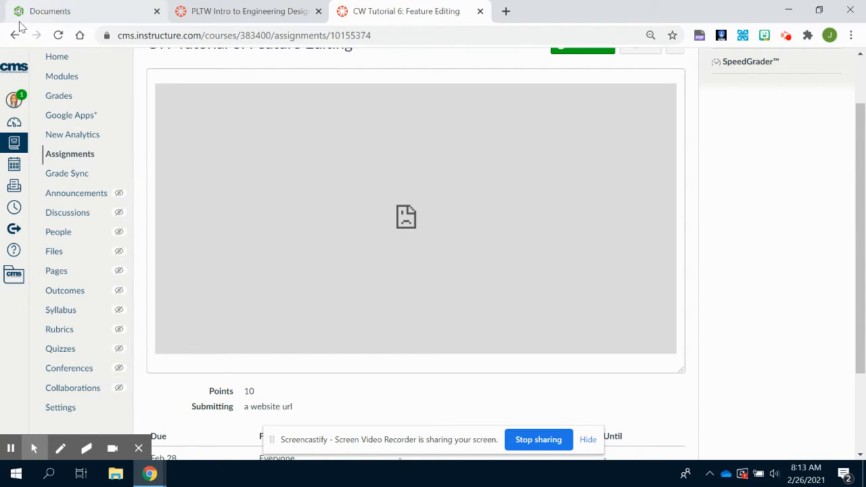
pyautogui.click(15, 35)
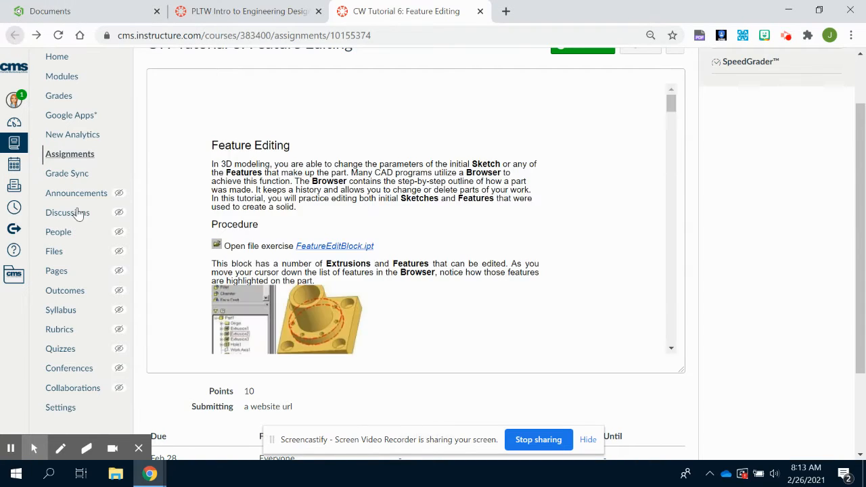
pyautogui.rightClick(316, 249)
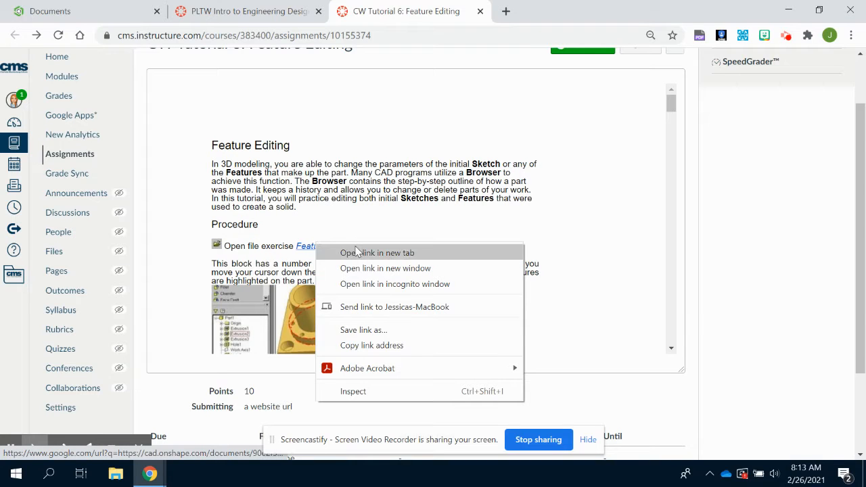
pyautogui.click(354, 252)
pyautogui.click(518, 13)
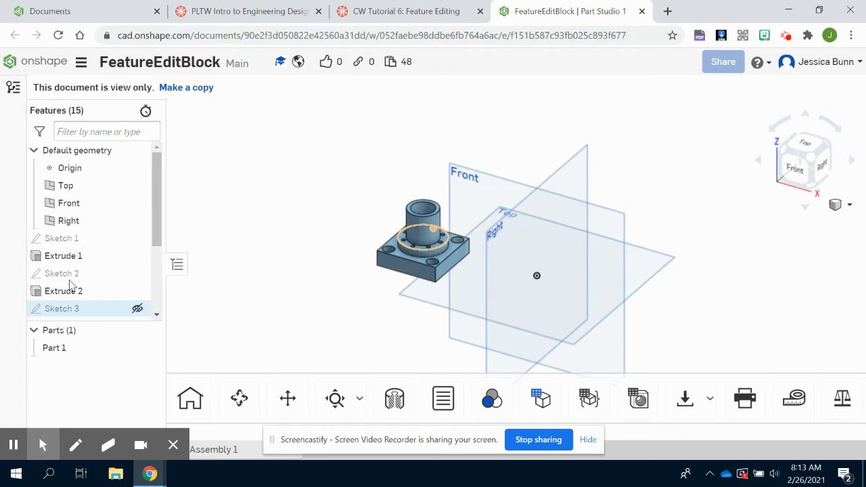
# Make an editable copy of the view-only document, named "FeatureEditBlock - Copy".
pyautogui.scroll(-3, 75, 284)
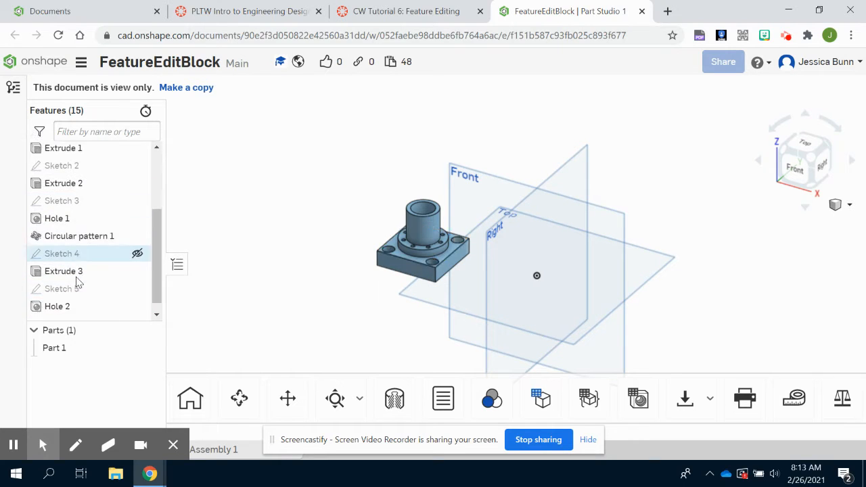
pyautogui.scroll(5, 76, 282)
pyautogui.click(183, 87)
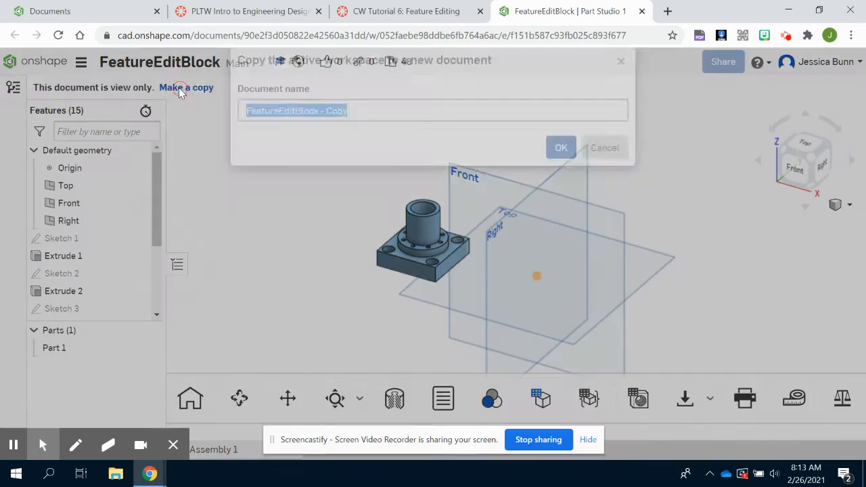
pyautogui.click(561, 173)
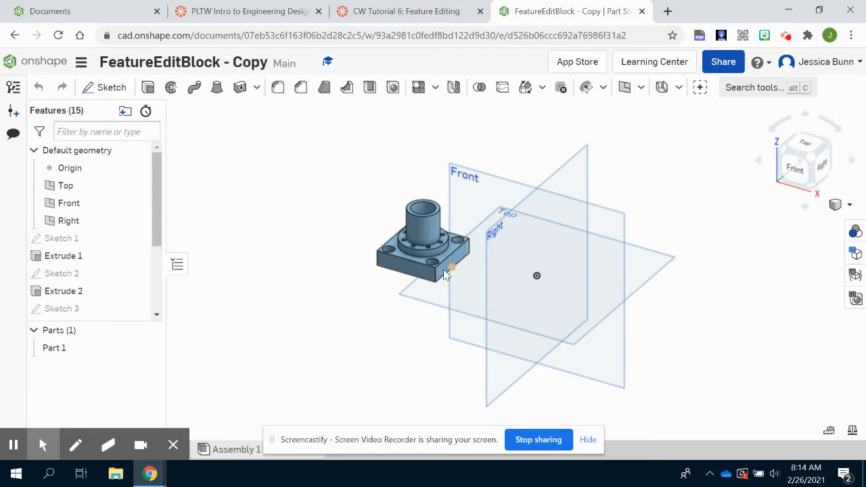
# Edit Sketch 1 so that both side dimensions of the base rectangle are 2.5 in, and accept the sketch.
pyautogui.doubleClick(44, 262)
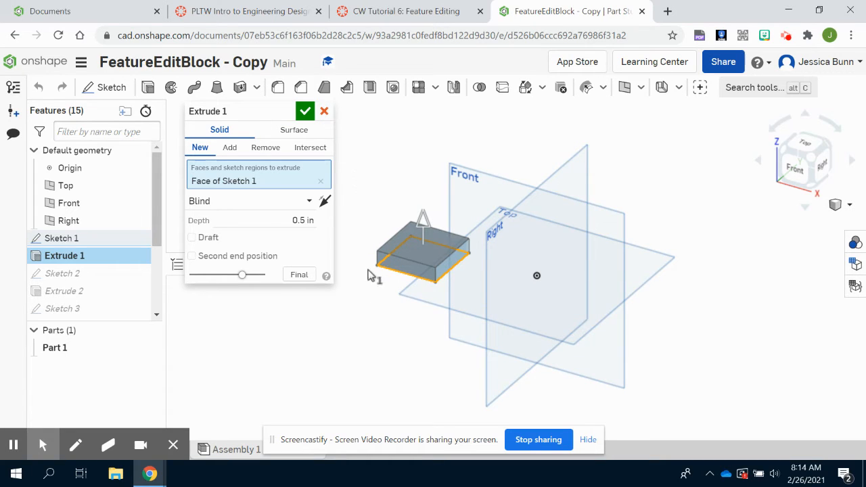
pyautogui.click(324, 113)
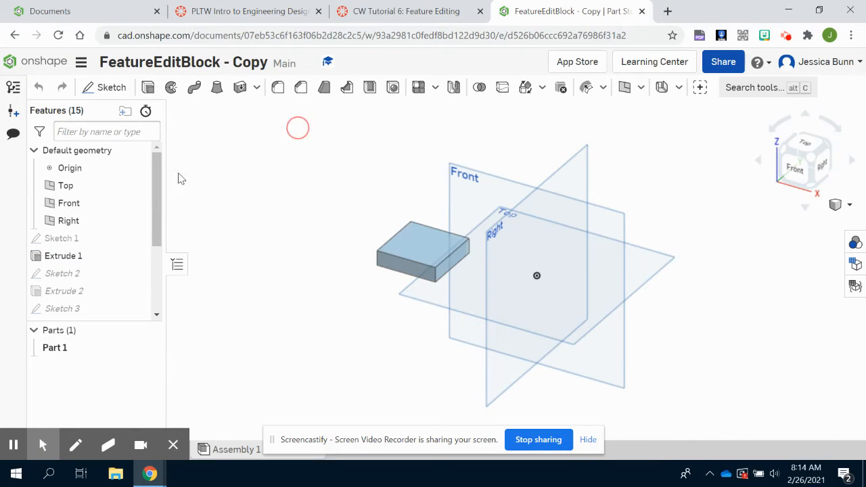
pyautogui.doubleClick(53, 238)
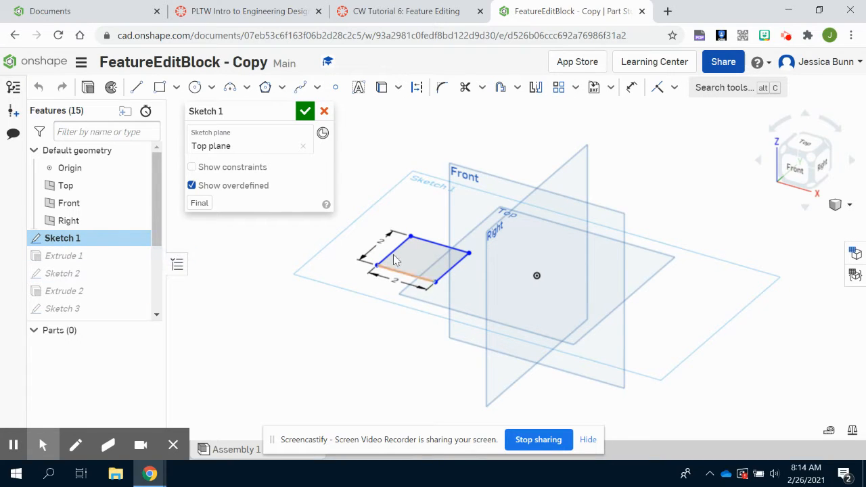
pyautogui.doubleClick(377, 241)
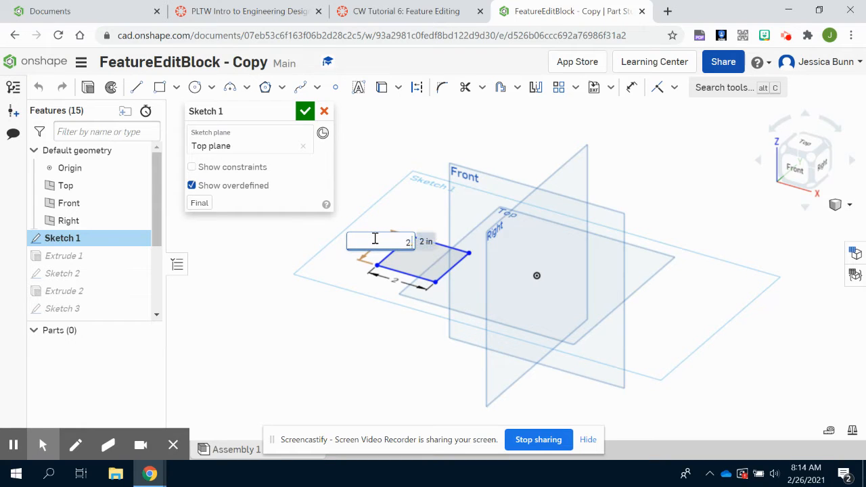
pyautogui.press('Return')
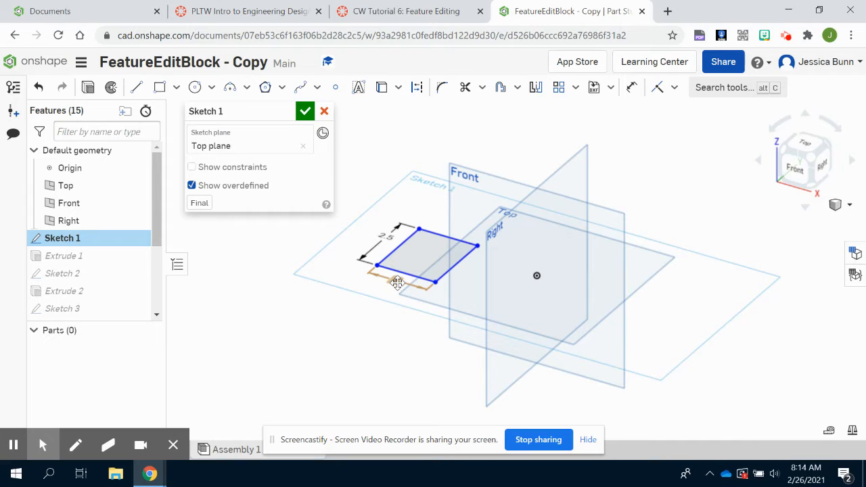
pyautogui.doubleClick(397, 283)
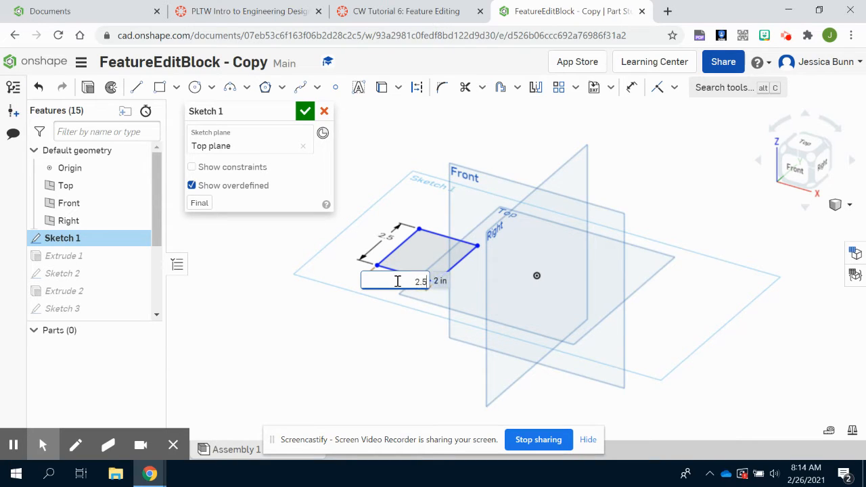
pyautogui.press('Return')
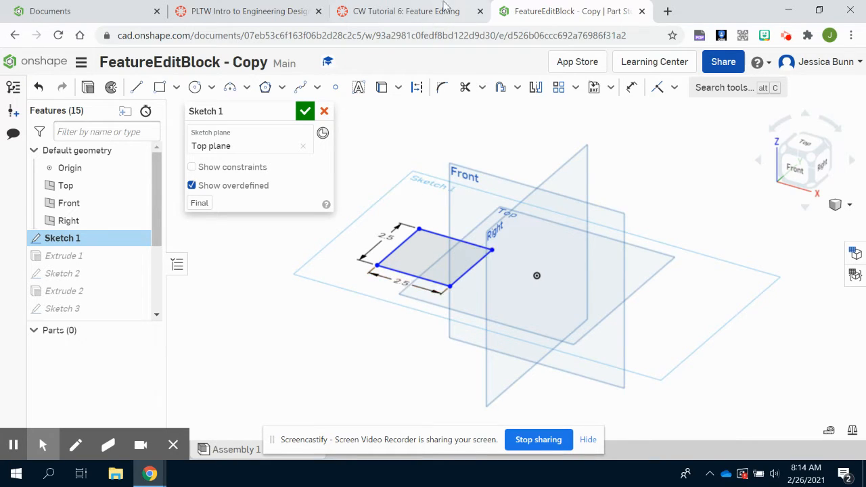
pyautogui.click(305, 111)
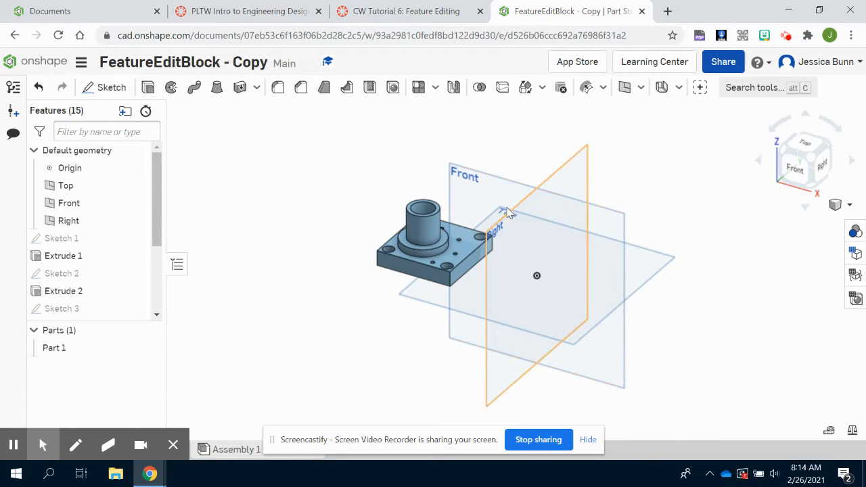
# Examine how the round boss and the small holes sit on the resized base plate.
pyautogui.moveTo(383, 302); pyautogui.dragTo(379, 323, button='right')
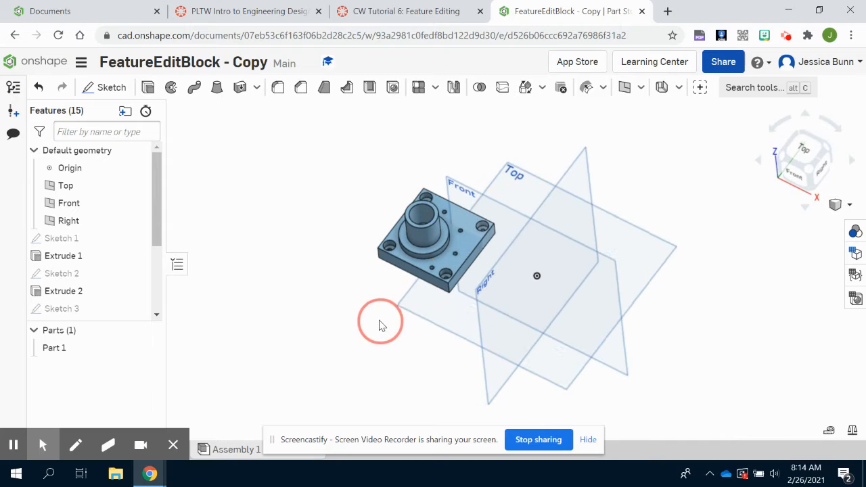
pyautogui.scroll(3, 460, 232)
pyautogui.scroll(2, 468, 232)
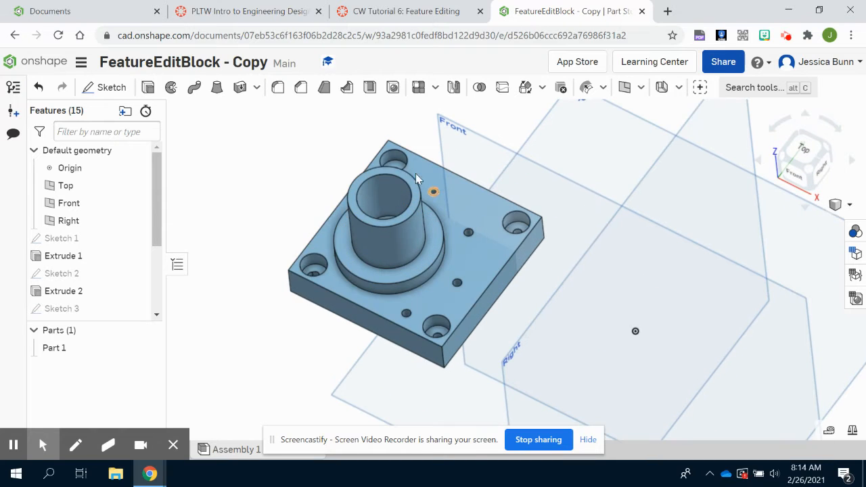
pyautogui.click(445, 245)
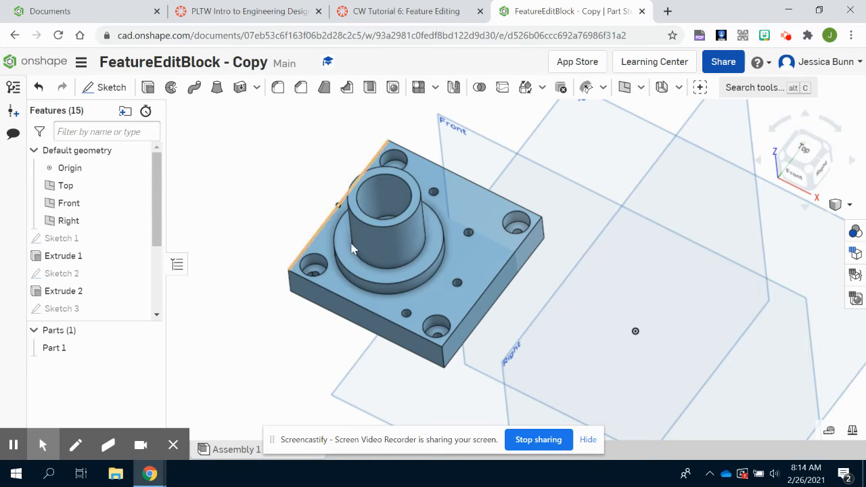
pyautogui.scroll(2, 354, 245)
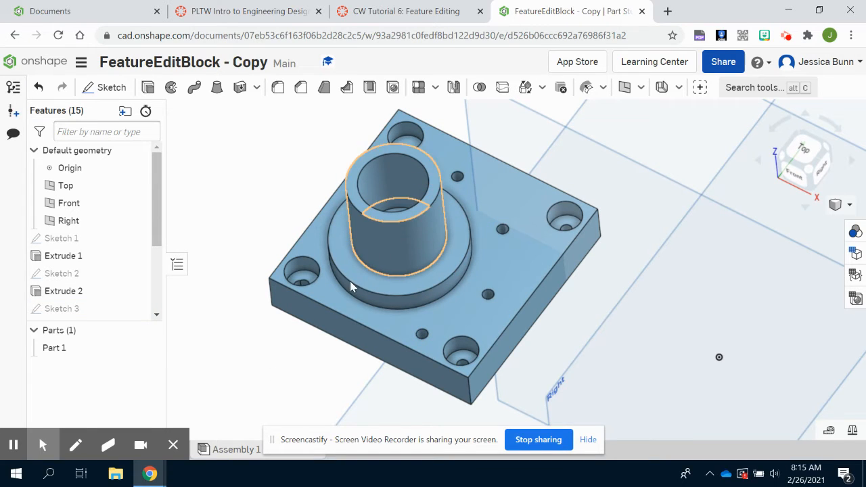
pyautogui.doubleClick(70, 292)
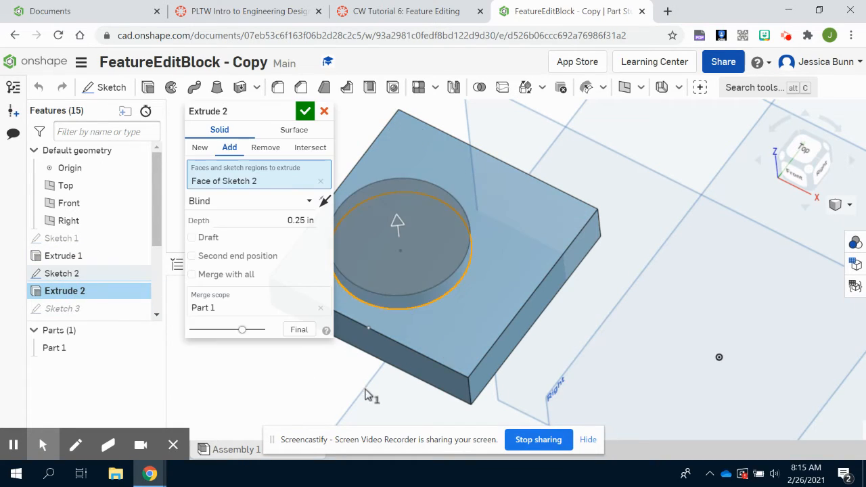
pyautogui.moveTo(372, 395); pyautogui.dragTo(396, 368, button='right')
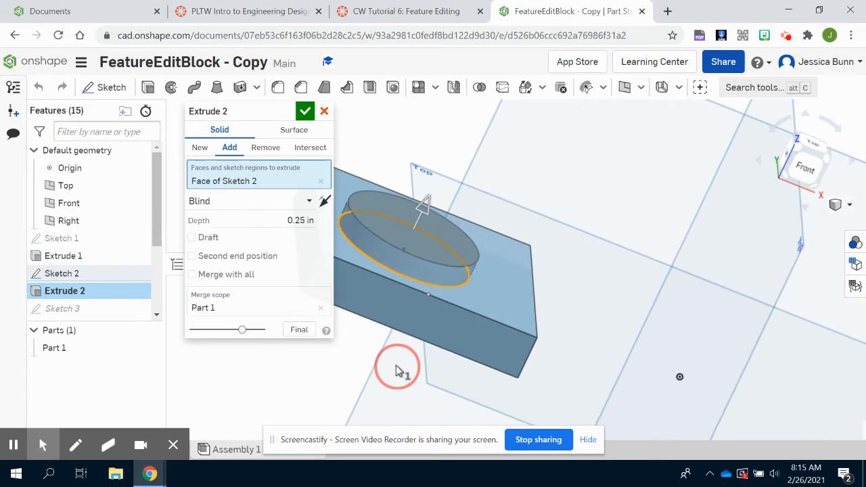
pyautogui.click(327, 113)
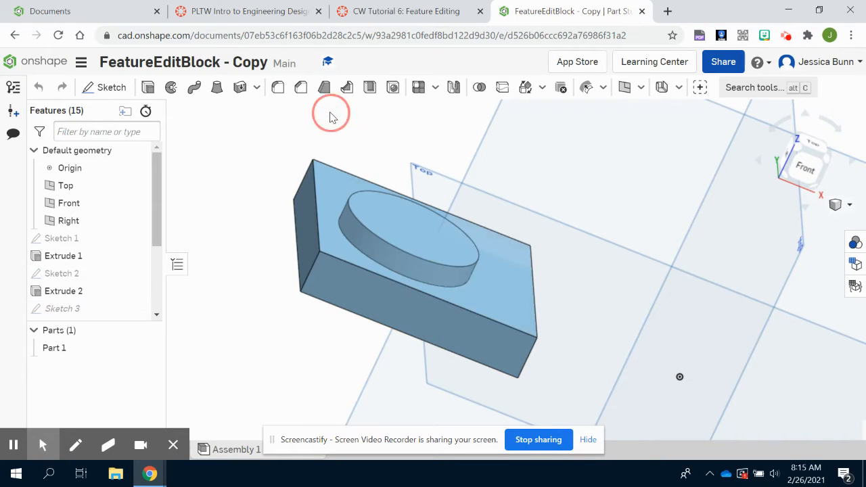
# Edit Sketch 2 to place the circle's centre 1.25 in from both dimensioned plate edges, and accept the sketch.
pyautogui.doubleClick(79, 275)
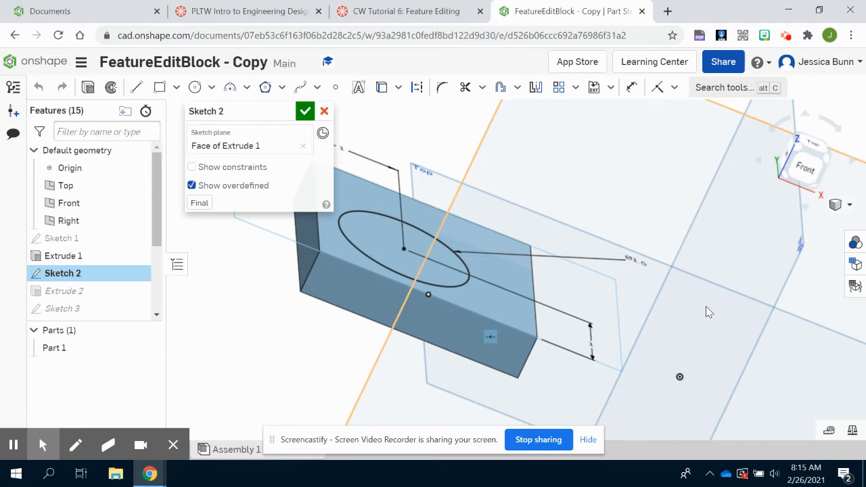
pyautogui.scroll(-2, 704, 312)
pyautogui.press('n')
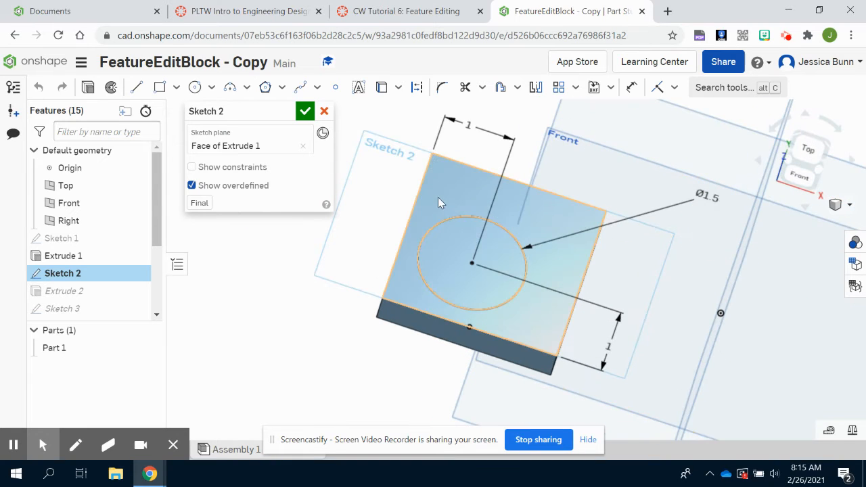
pyautogui.doubleClick(472, 126)
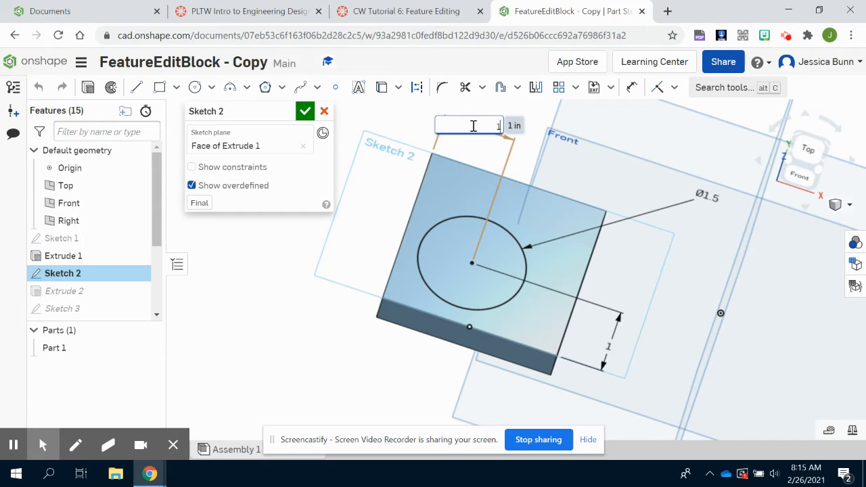
pyautogui.write('1.25')
pyautogui.press('Return')
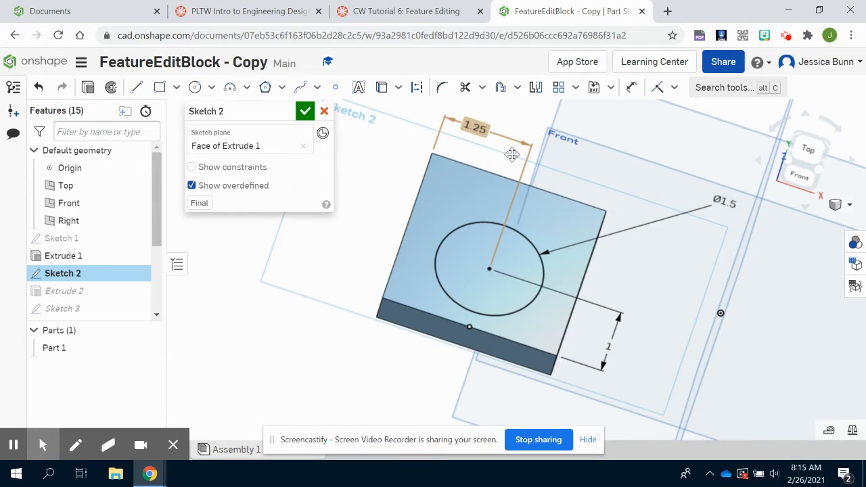
pyautogui.click(606, 350)
pyautogui.doubleClick(606, 350)
pyautogui.write('1')
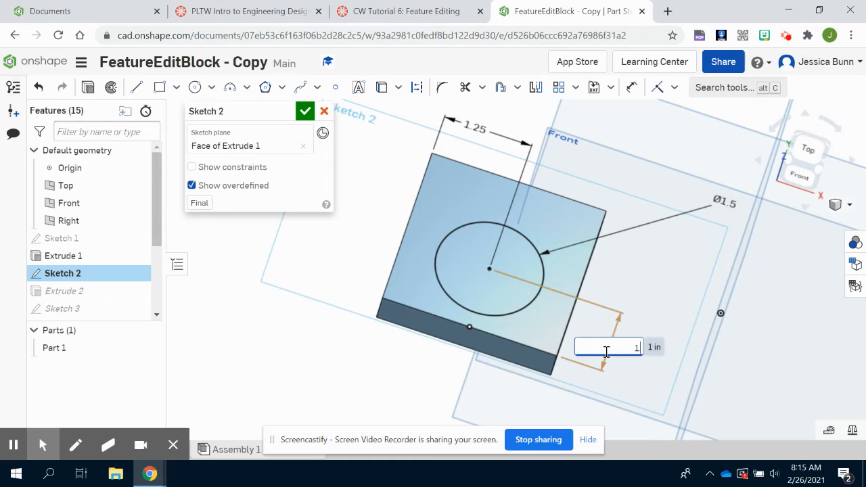
pyautogui.press('Return')
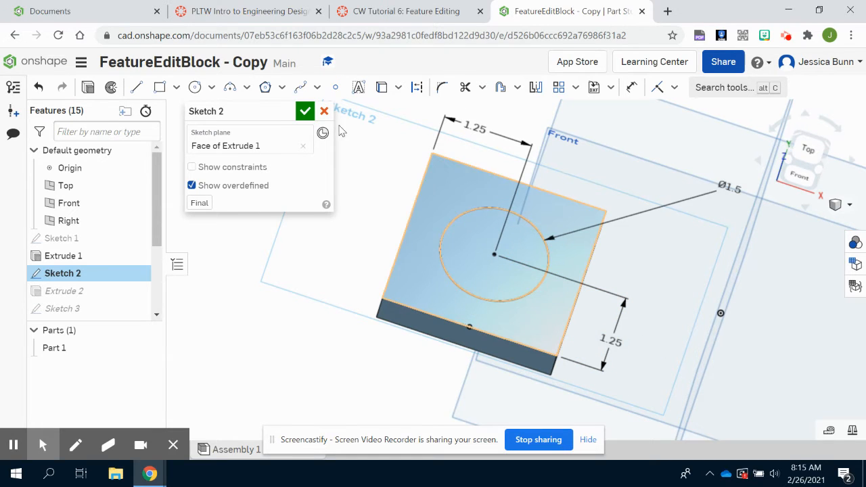
pyautogui.click(305, 111)
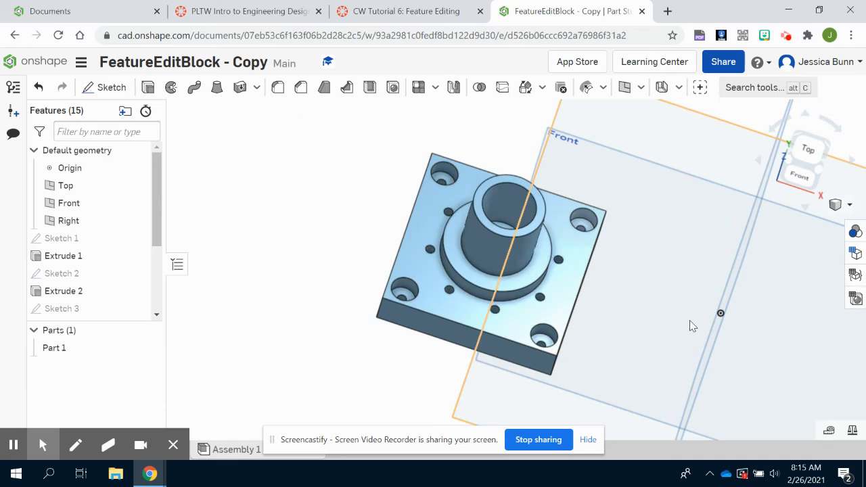
# Inspect the edited part from several angles and look through the hole and pattern features in the feature list.
pyautogui.moveTo(690, 320)
pyautogui.mouseDown(button='right')
pyautogui.moveTo(671, 348)
pyautogui.moveTo(673, 306)
pyautogui.moveTo(703, 294)
pyautogui.moveTo(746, 332)
pyautogui.moveTo(714, 302)
pyautogui.moveTo(606, 334)
pyautogui.moveTo(622, 355)
pyautogui.moveTo(679, 315)
pyautogui.moveTo(742, 318)
pyautogui.moveTo(729, 398)
pyautogui.moveTo(700, 392)
pyautogui.mouseUp(button='right')
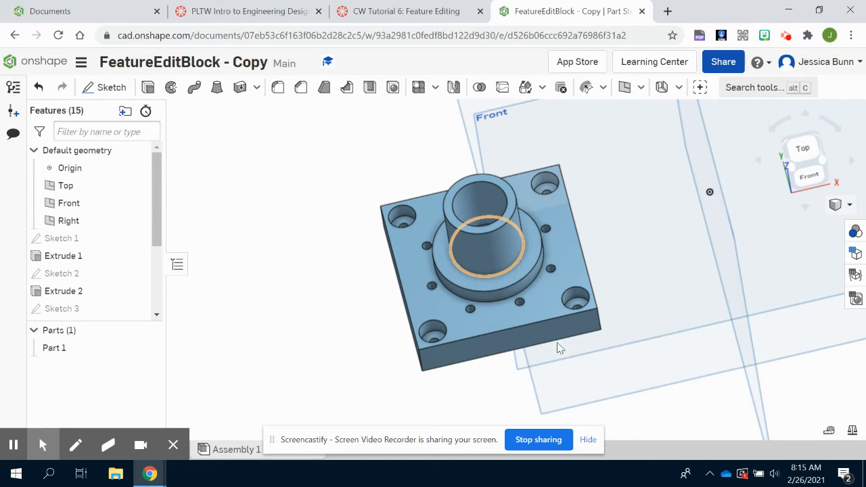
pyautogui.moveTo(257, 412); pyautogui.dragTo(396, 385, button='right')
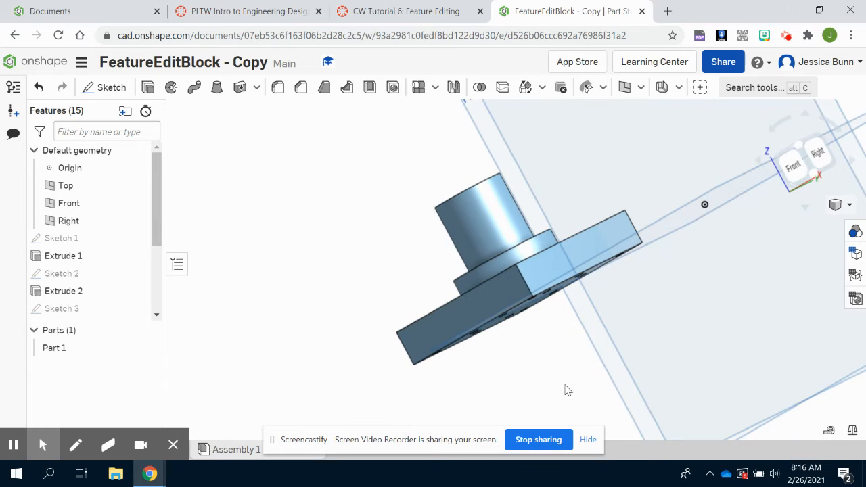
pyautogui.moveTo(567, 391); pyautogui.dragTo(602, 415, button='right')
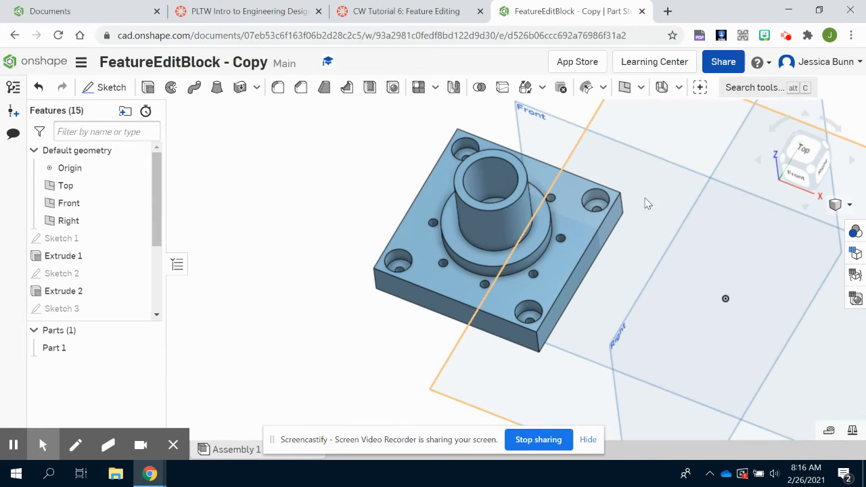
pyautogui.moveTo(647, 196); pyautogui.dragTo(562, 257, button='middle')
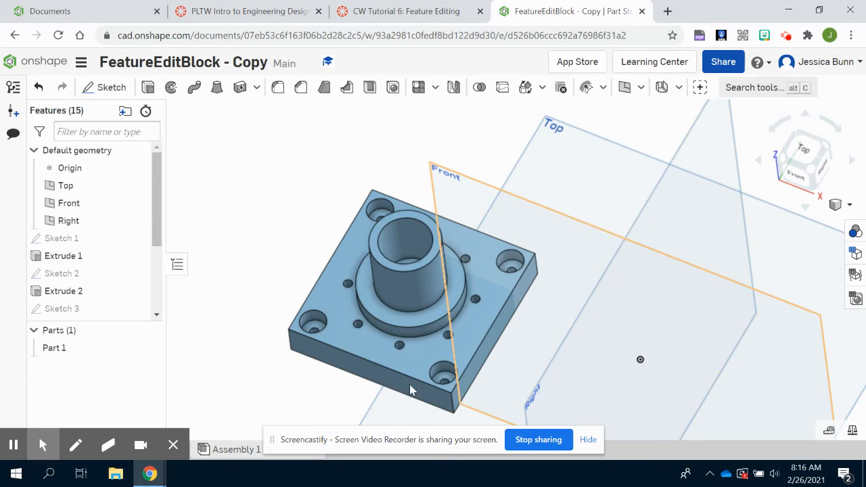
pyautogui.moveTo(263, 358)
pyautogui.mouseDown(button='right')
pyautogui.moveTo(246, 346)
pyautogui.moveTo(255, 364)
pyautogui.mouseUp(button='right')
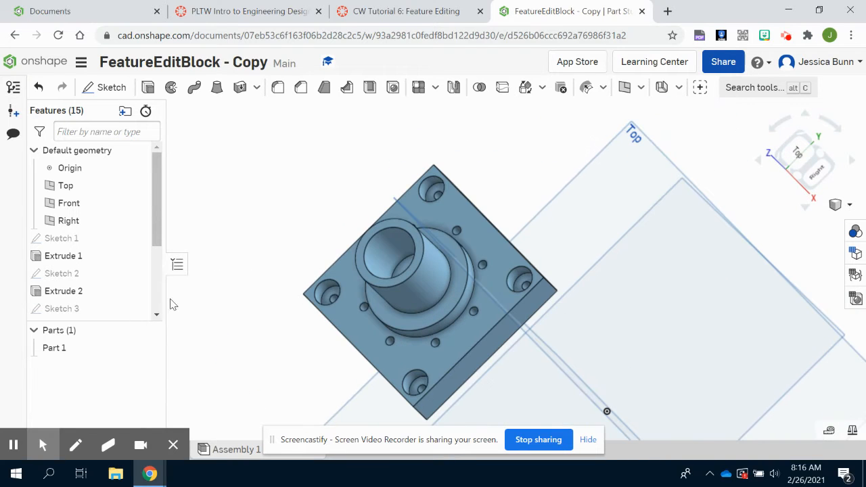
pyautogui.scroll(-3, 95, 270)
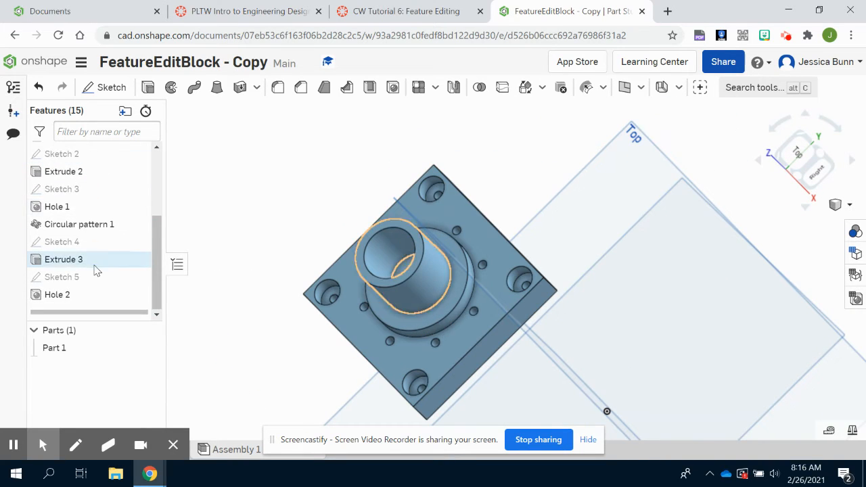
pyautogui.click(58, 208)
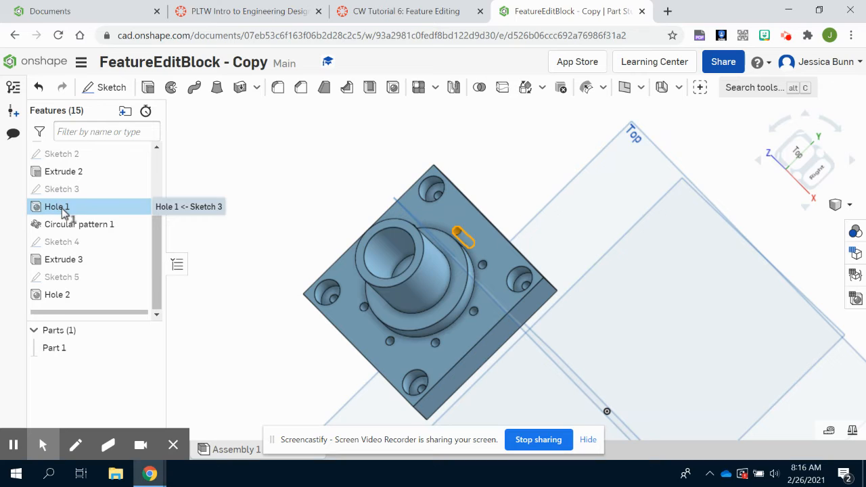
pyautogui.doubleClick(59, 208)
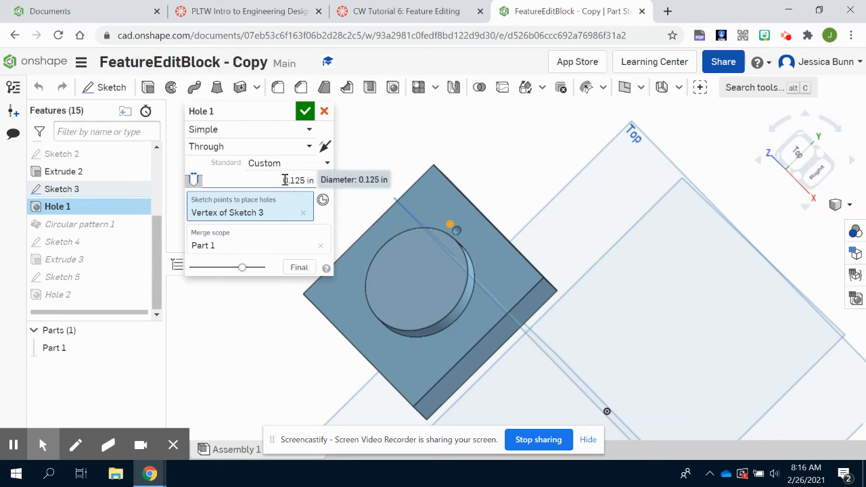
pyautogui.click(324, 112)
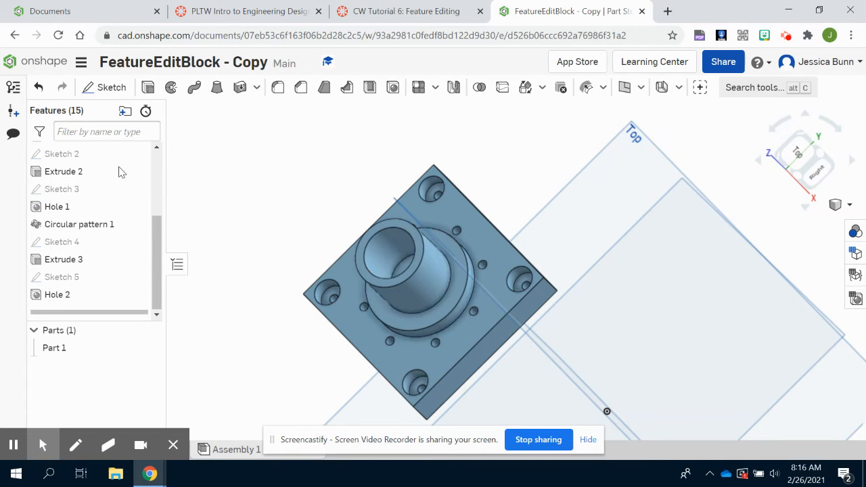
# Open Sketch 3 for editing and set the hole point's 1 in dimension to 1.25 in.
pyautogui.click(52, 190)
pyautogui.doubleClick(53, 190)
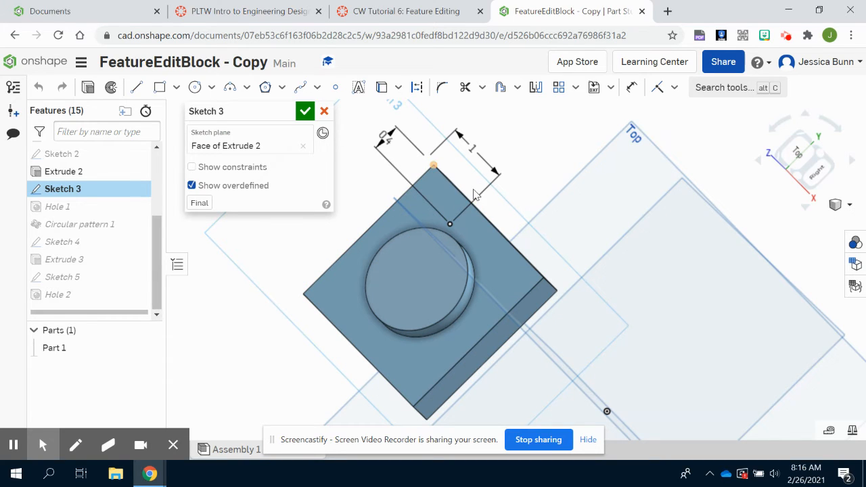
pyautogui.doubleClick(473, 148)
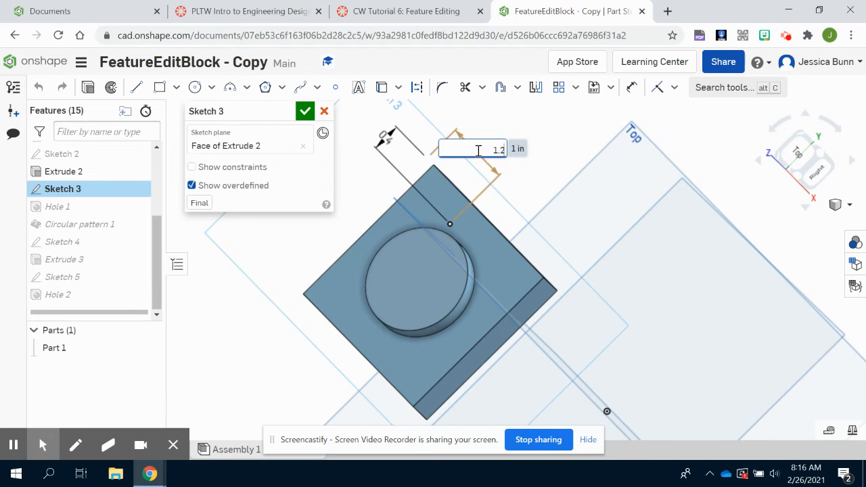
pyautogui.press('Return')
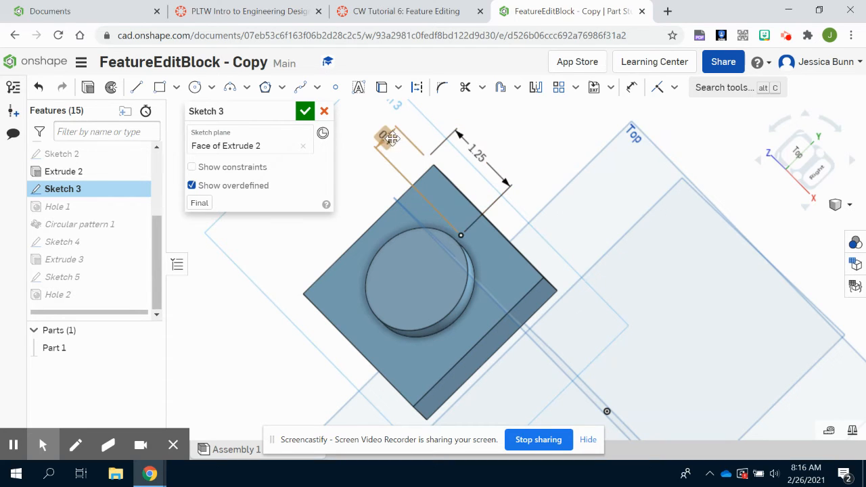
# Set the hole point's 0.4 in dimension in Sketch 3 to 65 in.
pyautogui.click(384, 138)
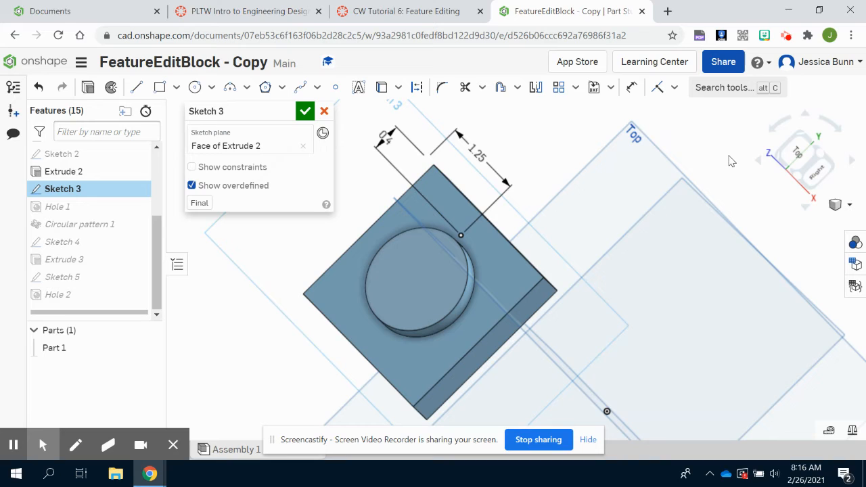
pyautogui.doubleClick(386, 138)
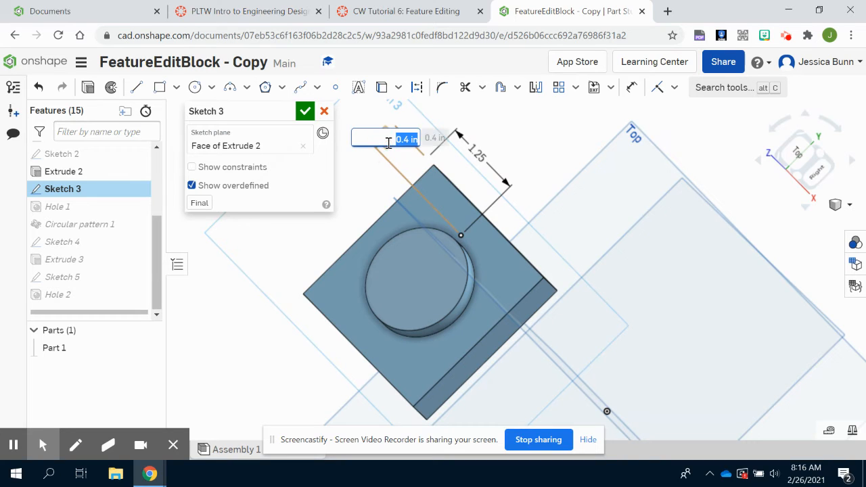
pyautogui.write('25')
pyautogui.press('Return')
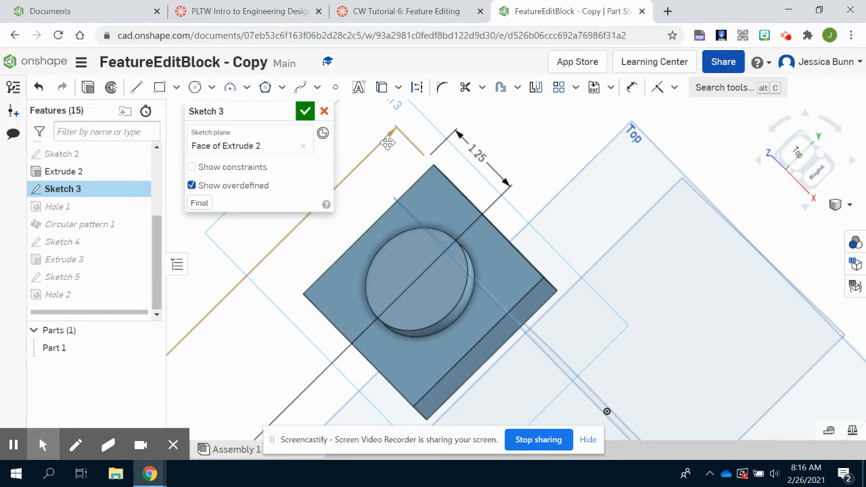
# Correct the hole point's 65 in dimension to 0.65 in and accept Sketch 3.
pyautogui.scroll(2, 512, 279)
pyautogui.scroll(-5, 518, 270)
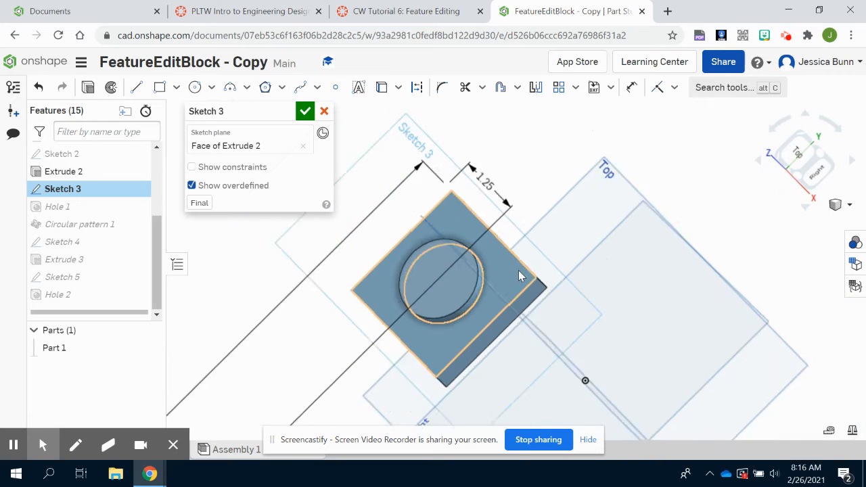
pyautogui.scroll(-2, 521, 269)
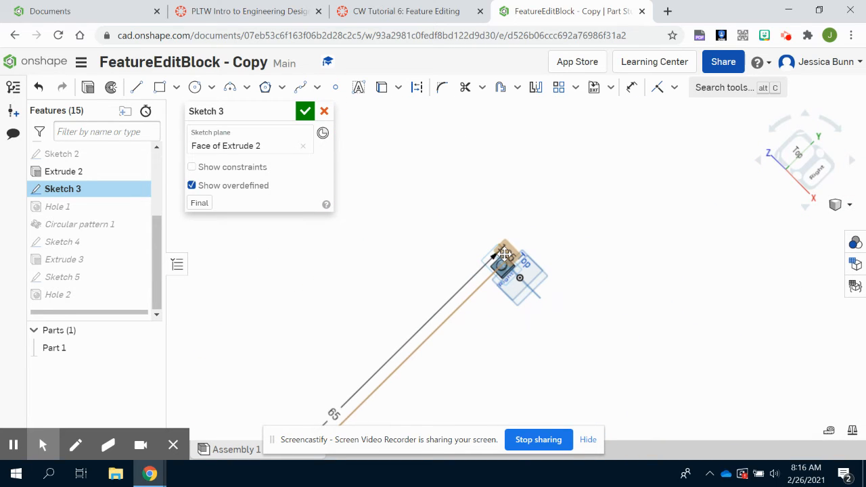
pyautogui.doubleClick(333, 413)
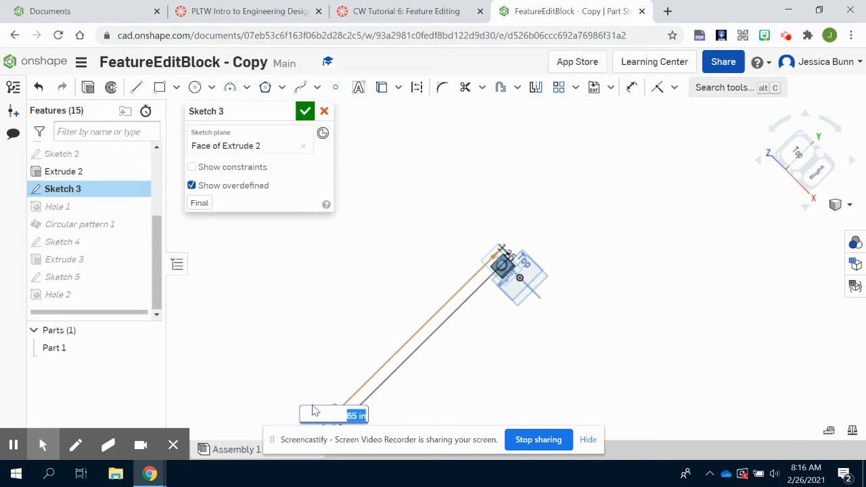
pyautogui.press('BackSpace')
pyautogui.write('.65')
pyautogui.press('Return')
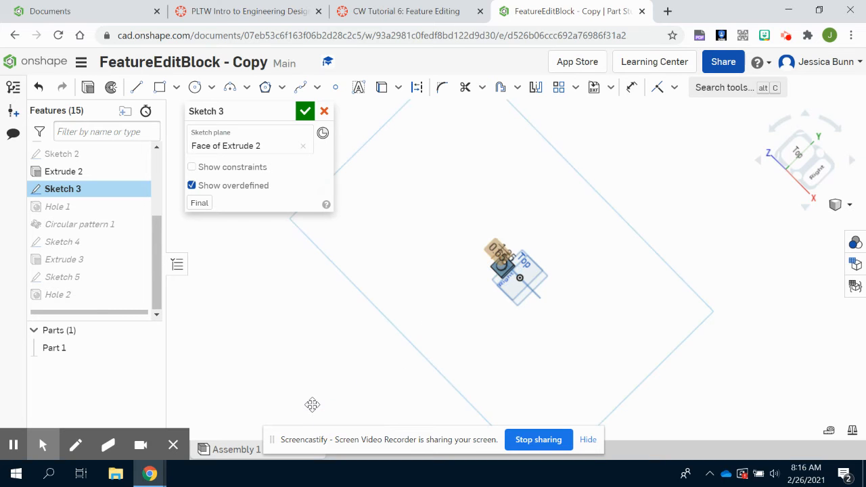
pyautogui.scroll(10, 498, 271)
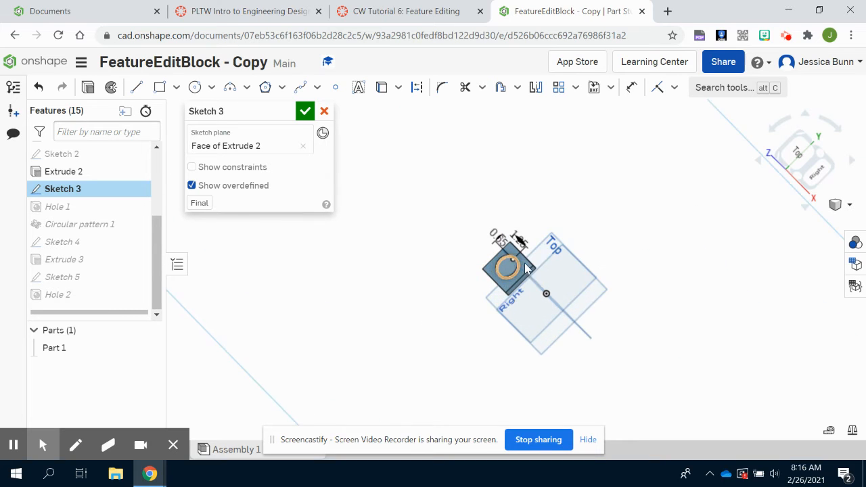
pyautogui.scroll(5, 498, 256)
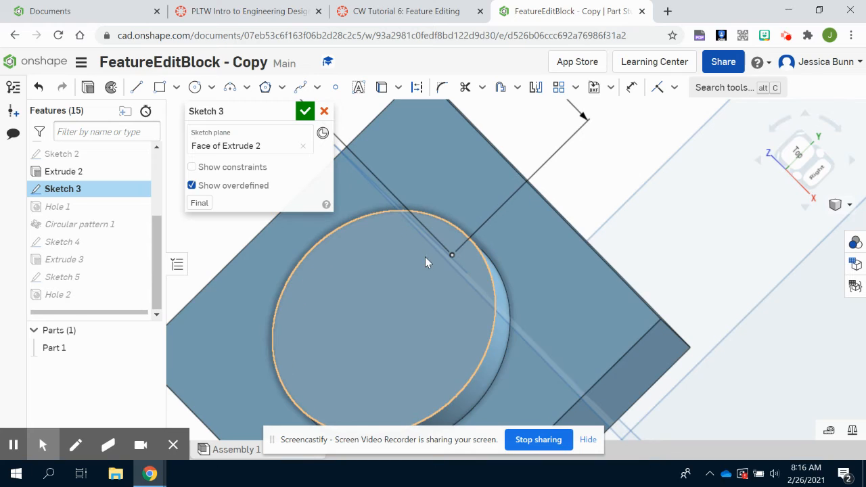
pyautogui.click(305, 112)
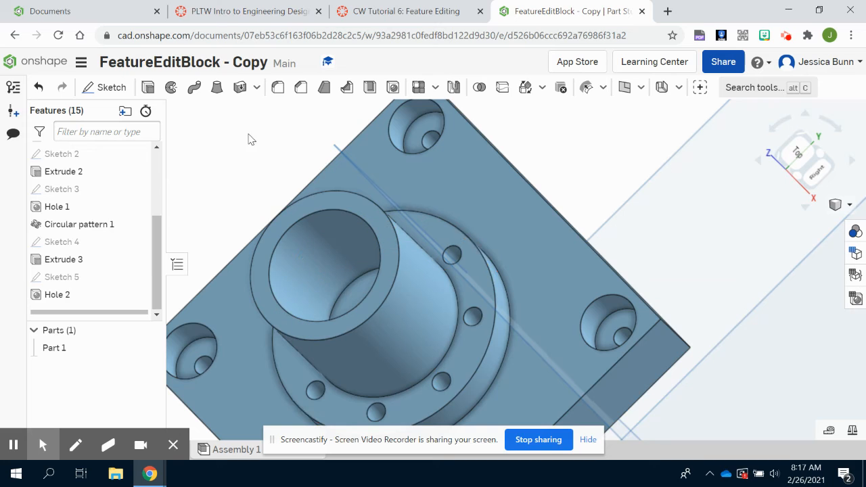
# Edit Circular pattern 1 to use an instance count of 10 and accept the feature.
pyautogui.doubleClick(66, 226)
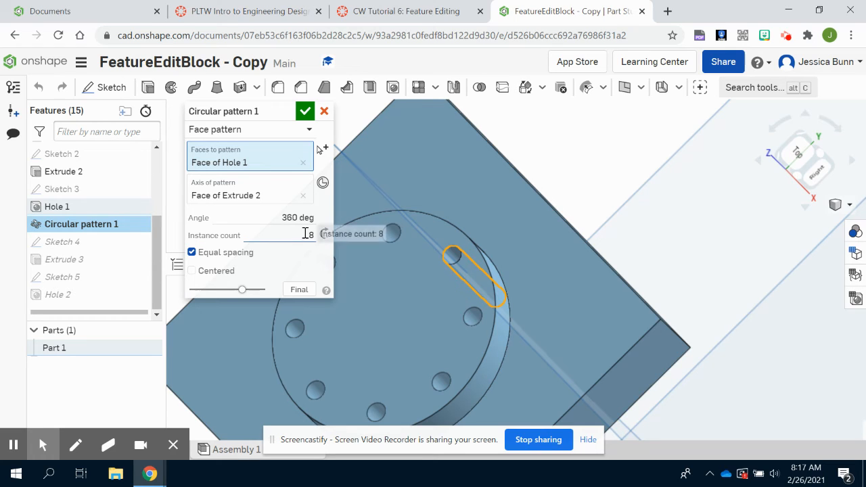
pyautogui.doubleClick(306, 235)
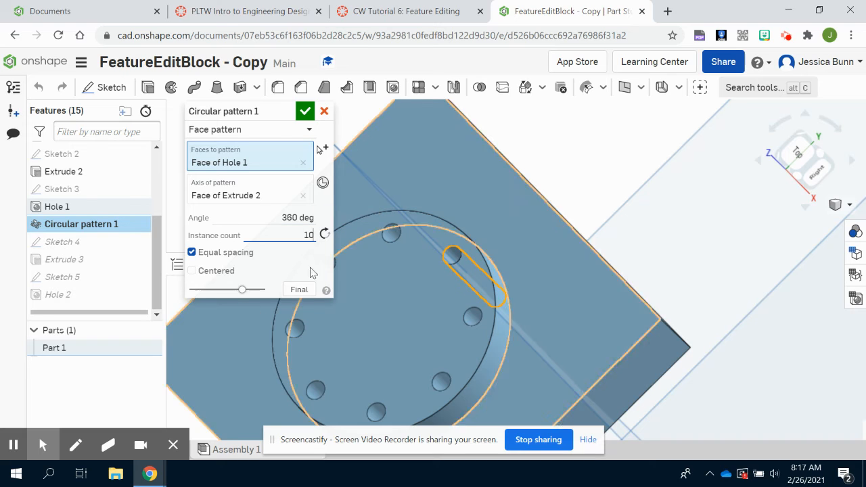
pyautogui.click(306, 113)
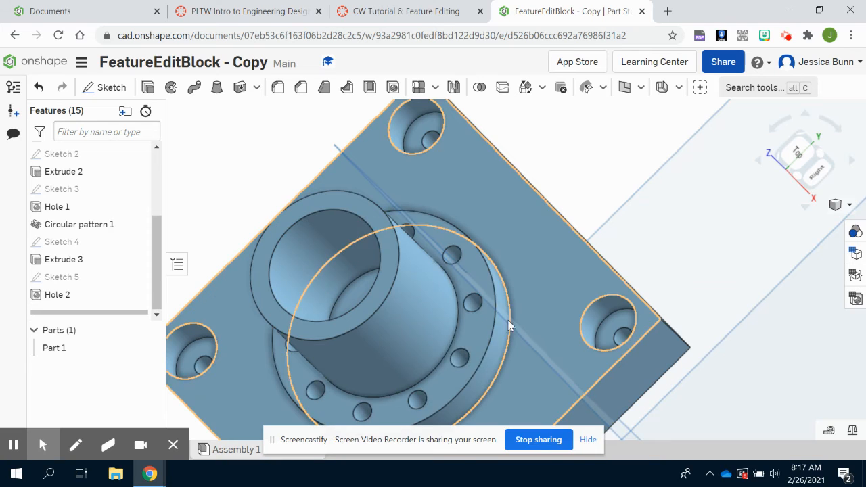
# Edit Hole 2 to give its counterbores a shallower depth and accept the feature.
pyautogui.scroll(-5, 525, 339)
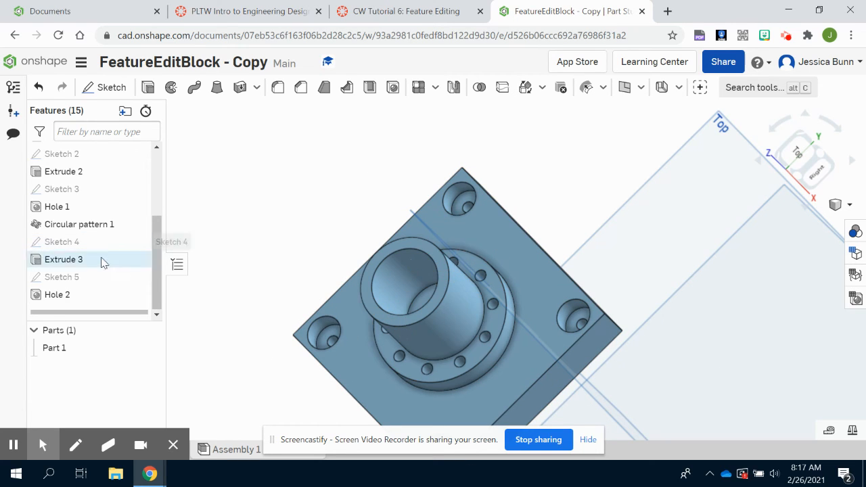
pyautogui.doubleClick(73, 295)
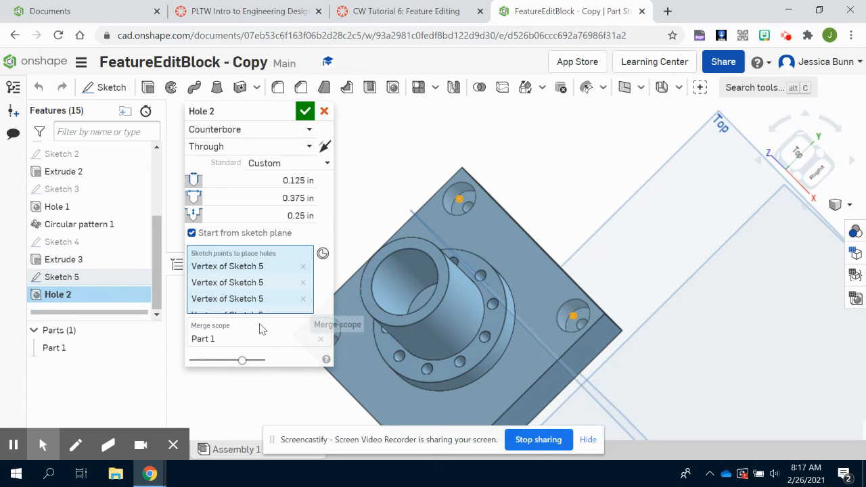
pyautogui.click(281, 214)
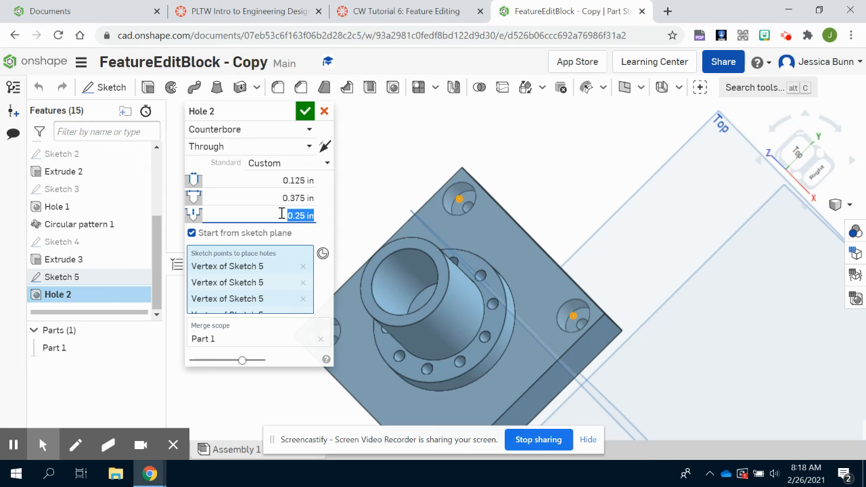
pyautogui.press('BackSpace')
pyautogui.click(305, 111)
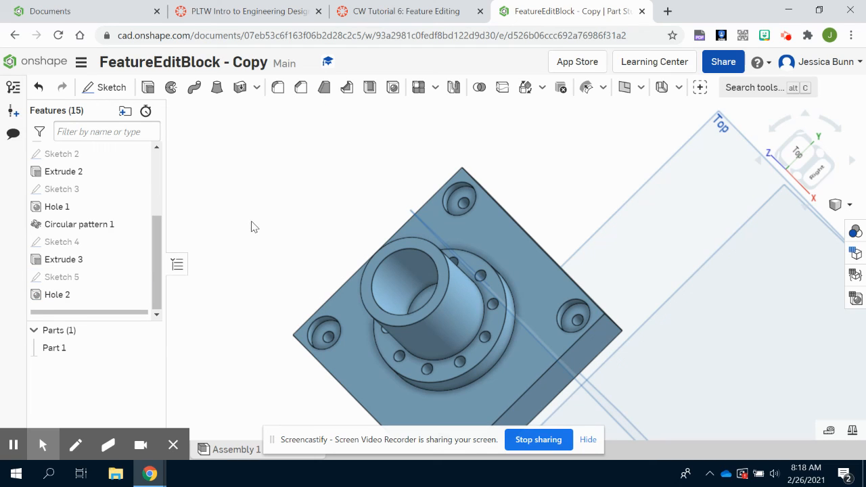
pyautogui.scroll(-3, 434, 207)
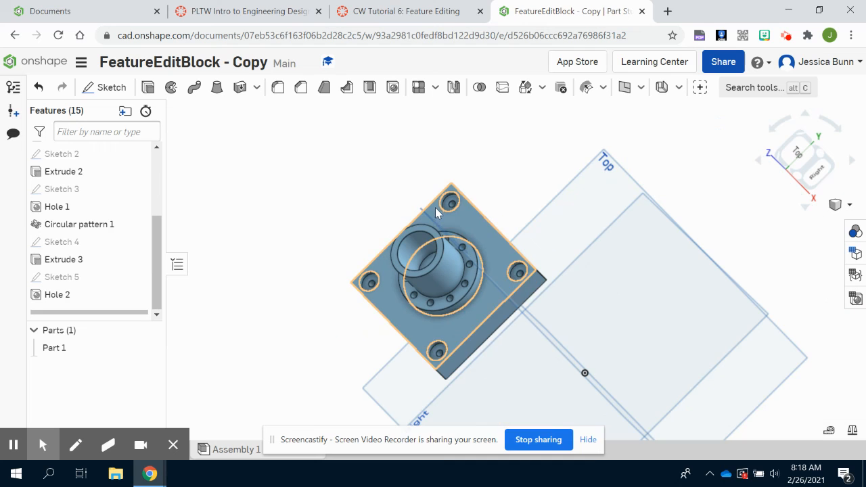
pyautogui.moveTo(313, 360); pyautogui.dragTo(329, 412, button='right')
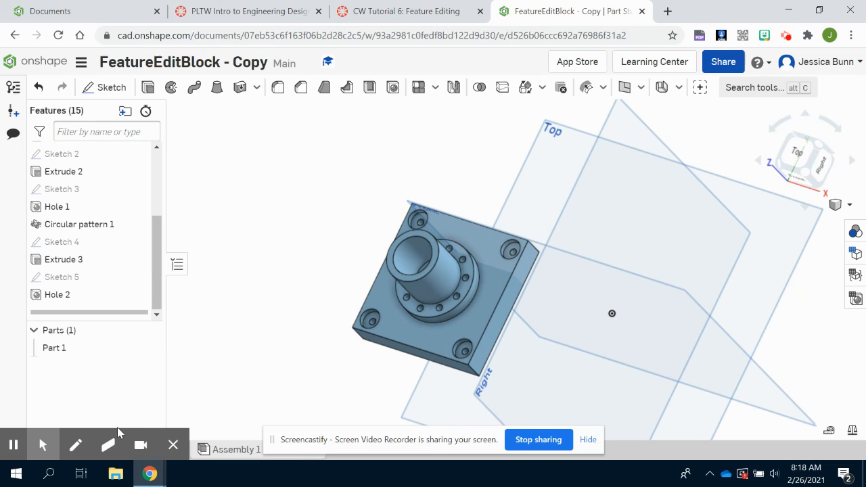
pyautogui.moveTo(99, 441)
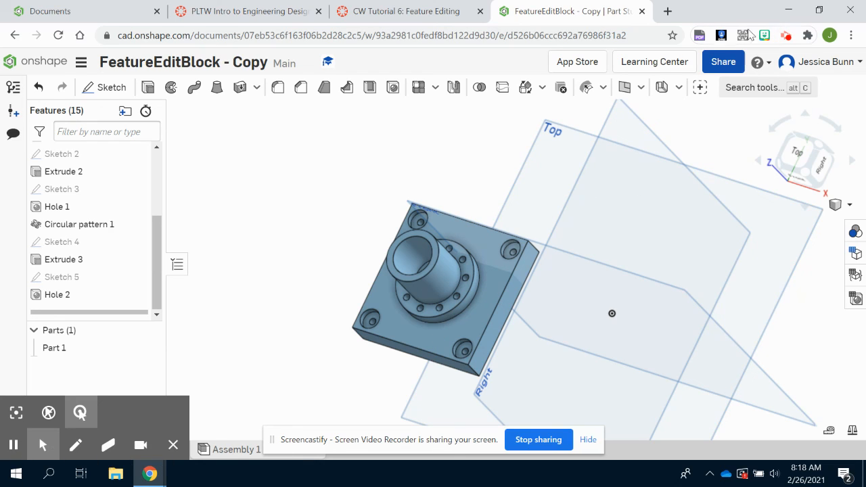